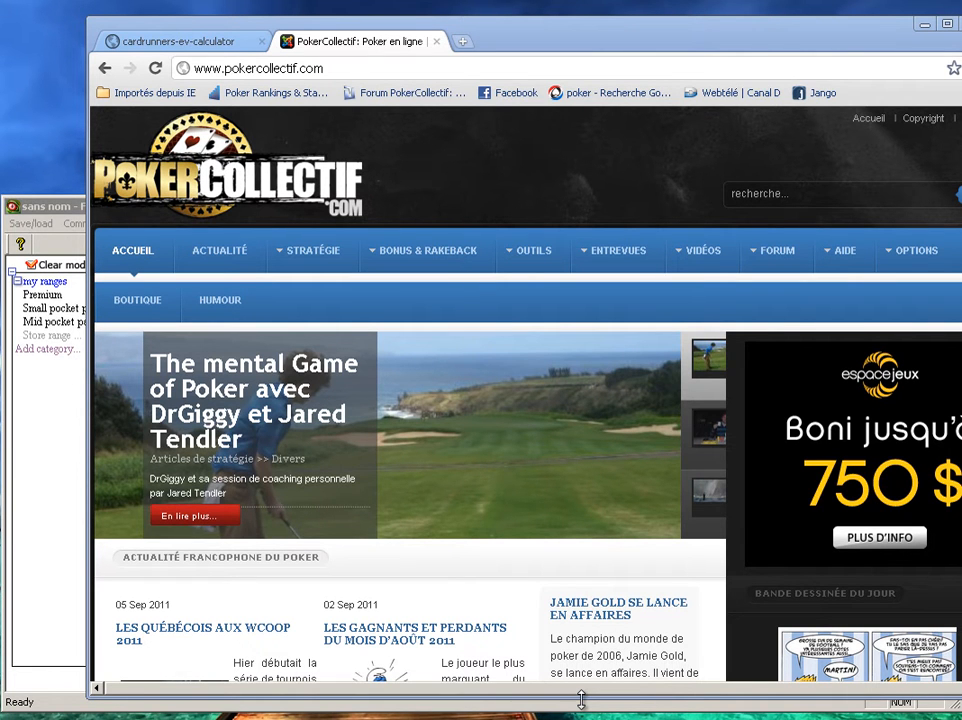
# Step: Review the Flopzilla page on cardrunners-ev-calculator.com in the browser, including its address, price, description and sample screenshot
pyautogui.click(38, 208)
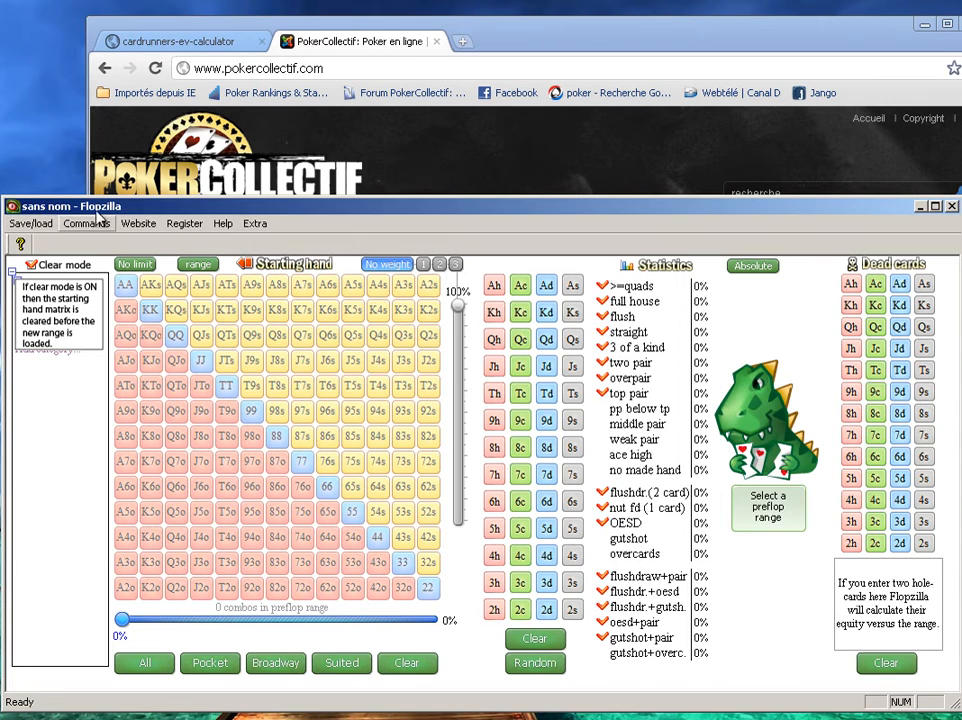
pyautogui.click(505, 22)
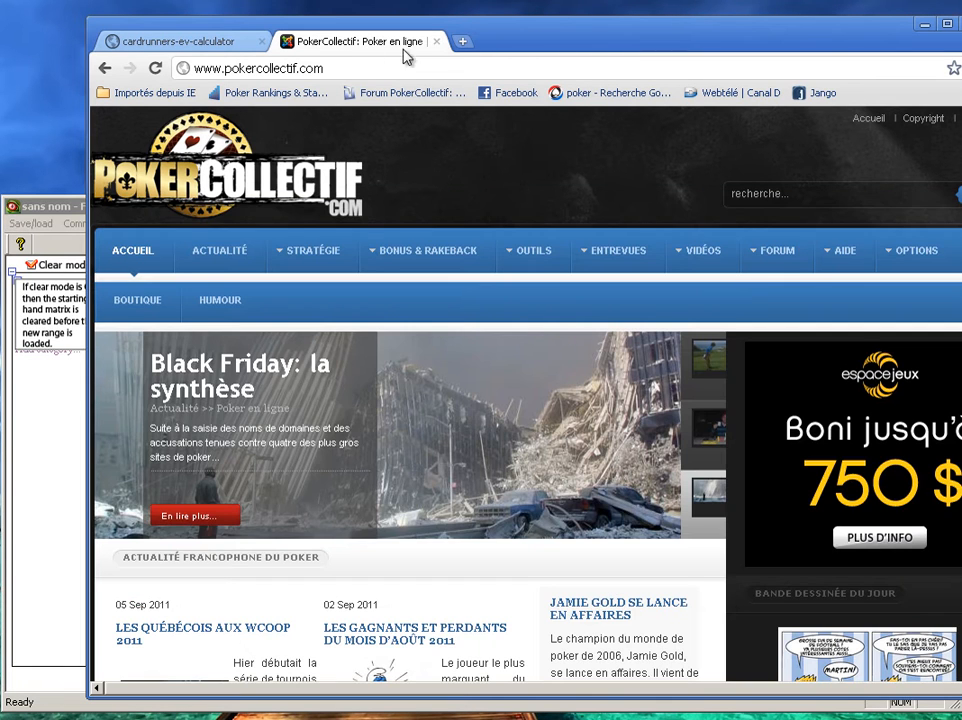
pyautogui.click(180, 45)
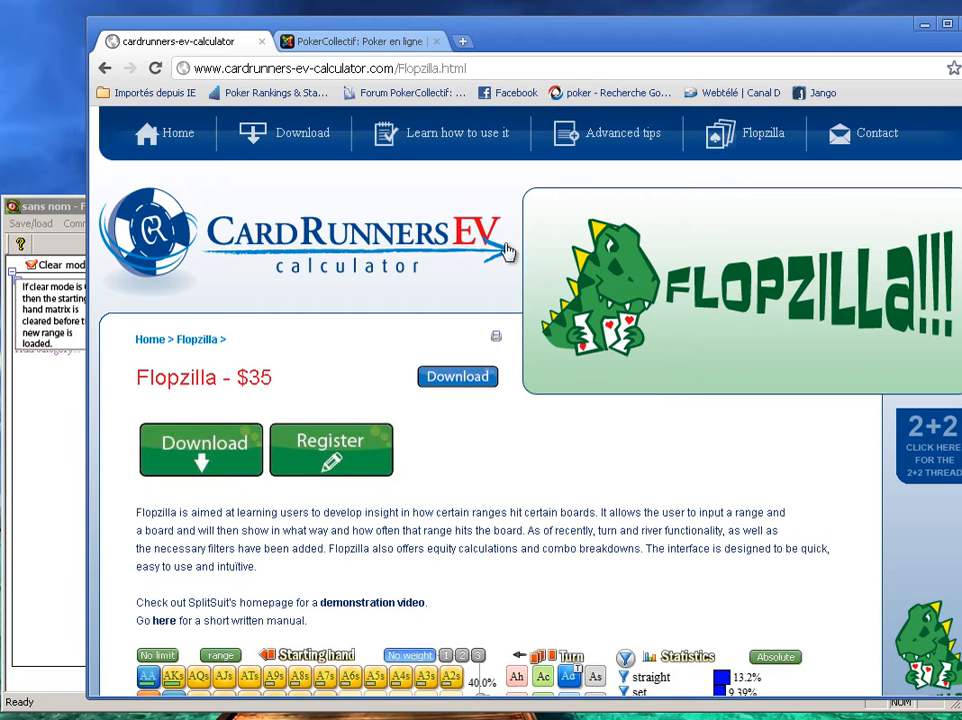
pyautogui.moveTo(490, 66); pyautogui.dragTo(172, 67)
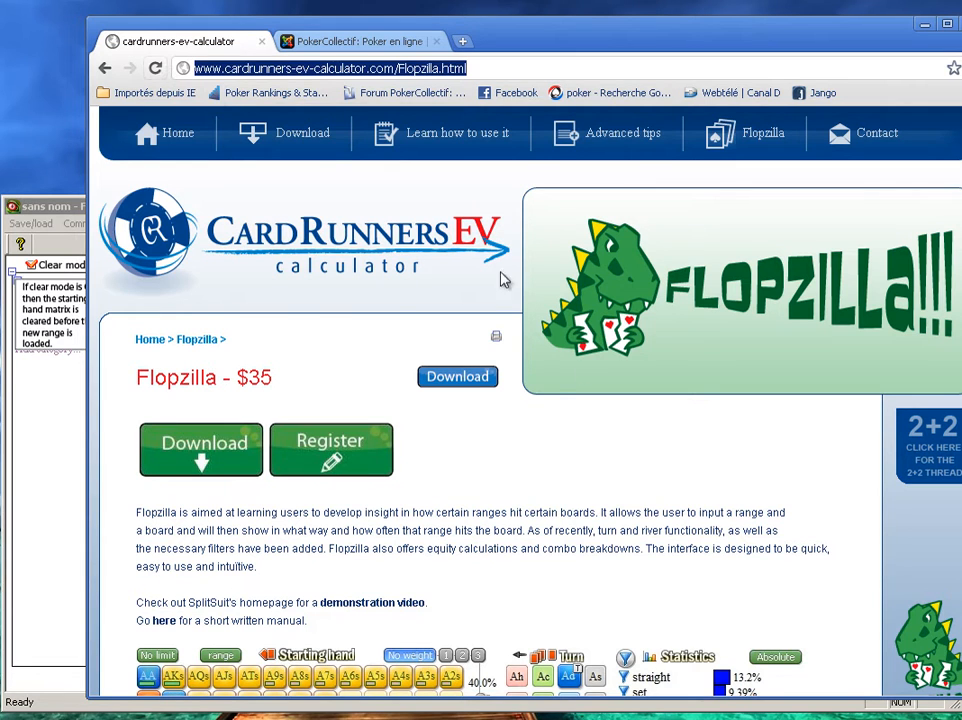
pyautogui.moveTo(134, 378); pyautogui.dragTo(316, 388)
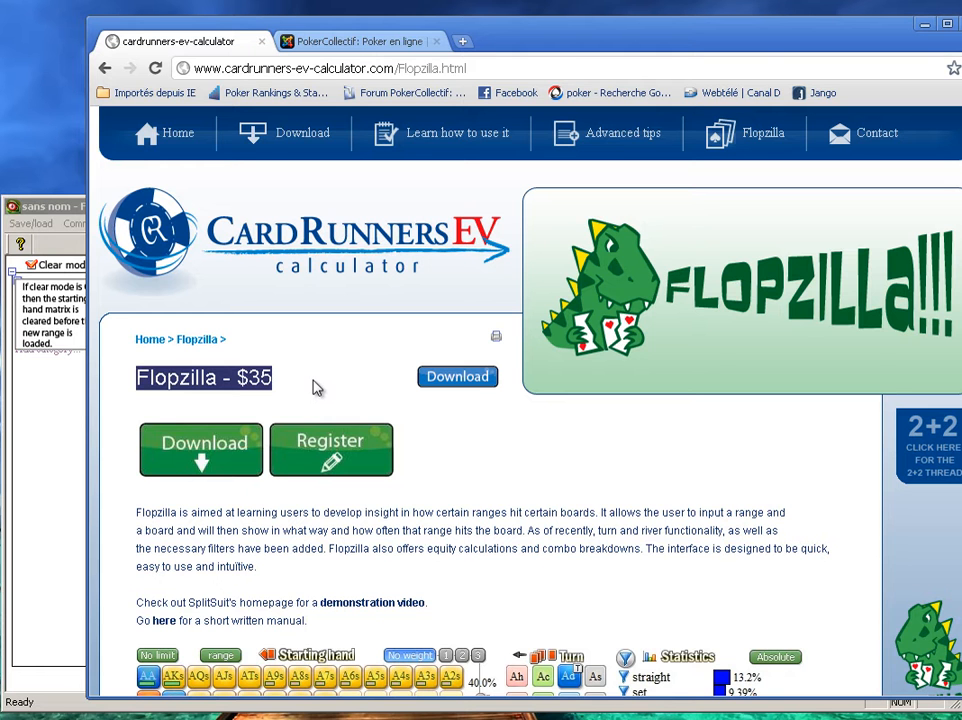
pyautogui.scroll(-3, 363, 437)
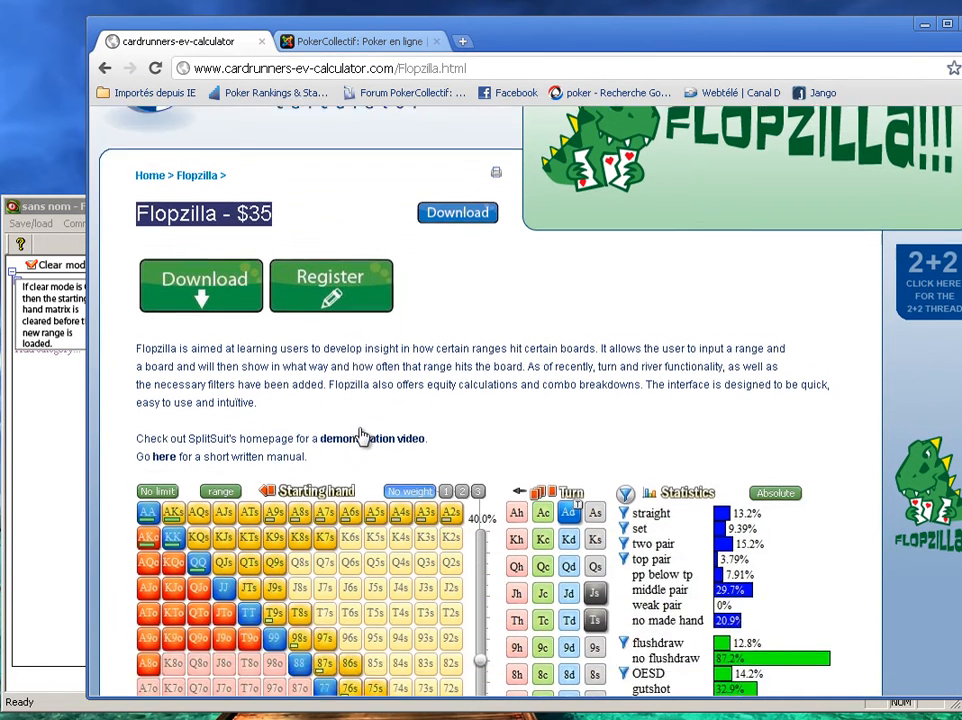
pyautogui.scroll(-1, 363, 437)
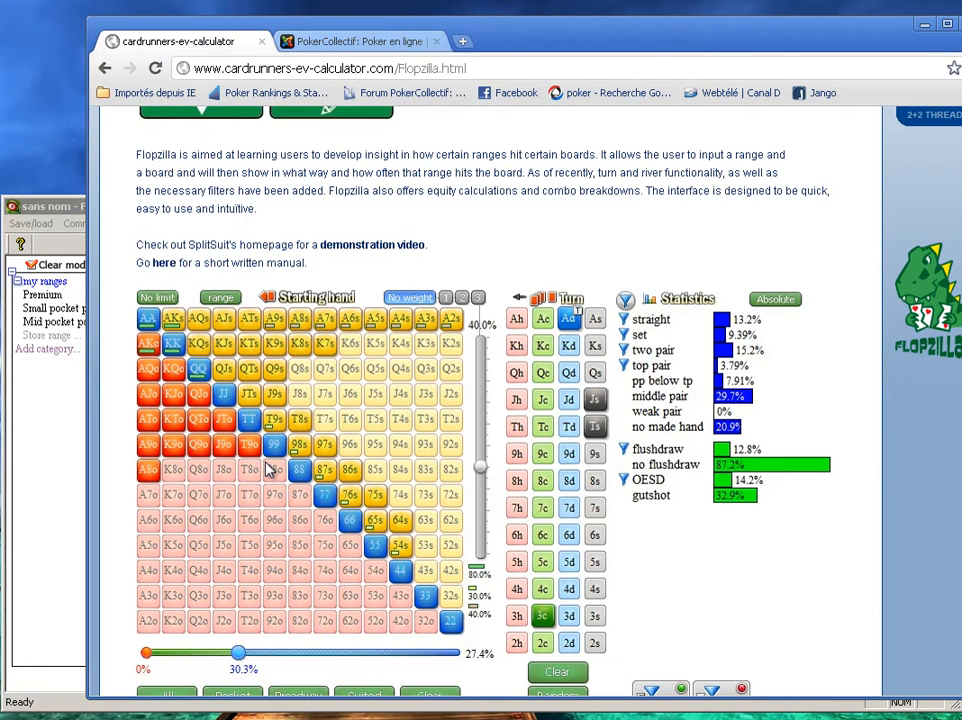
pyautogui.scroll(3, 457, 497)
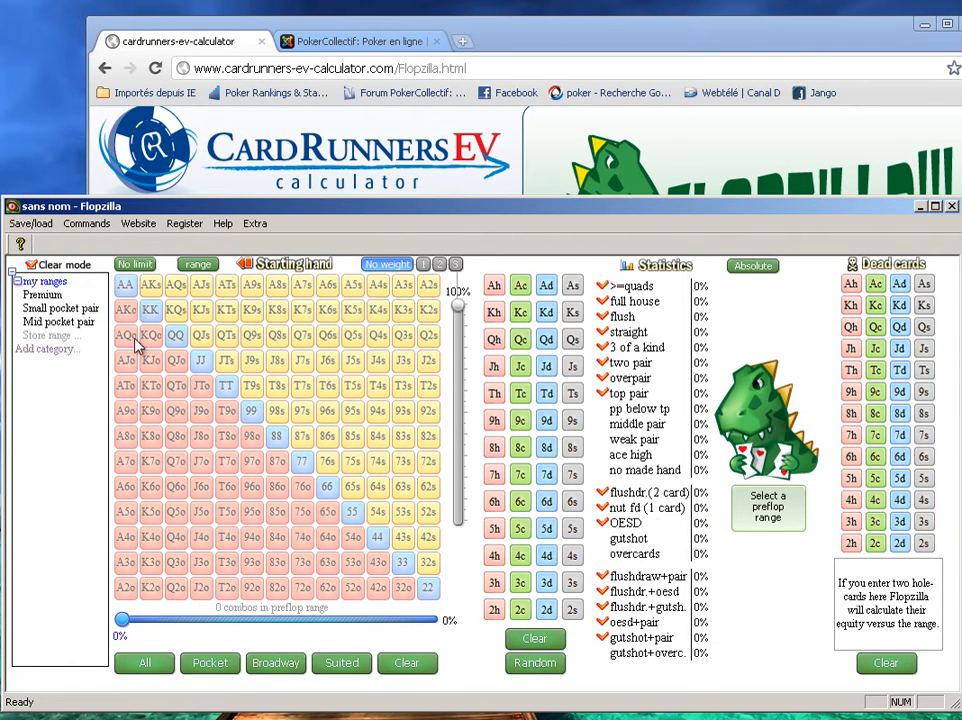
# Step: Switch to Flopzilla, calculate the preflop statistics for Q9o, and remove the hand from the range
pyautogui.click(176, 411)
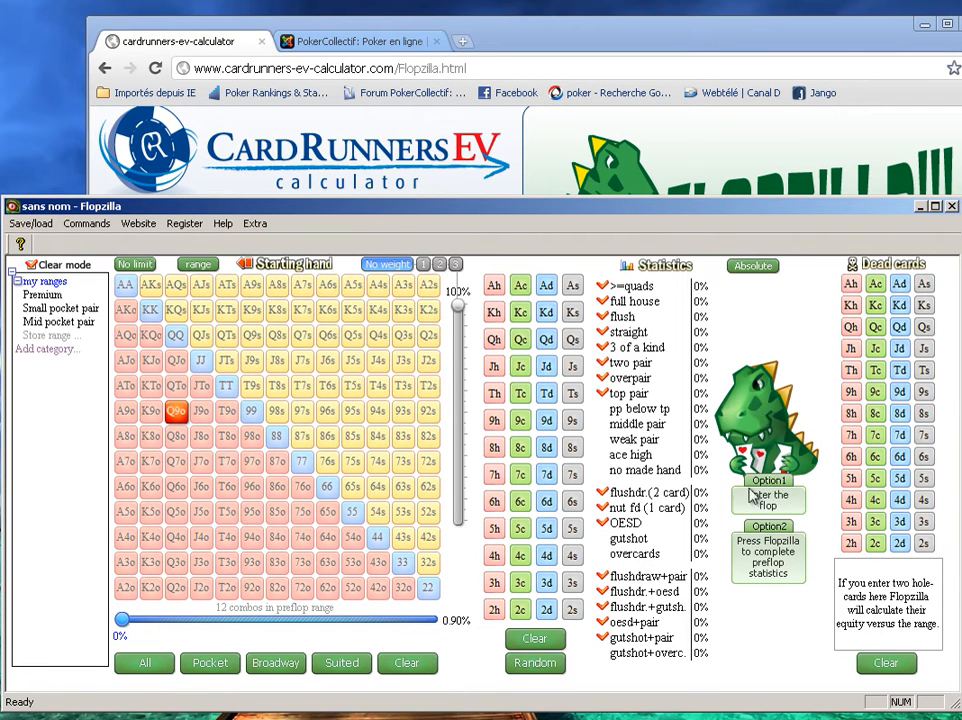
pyautogui.click(757, 423)
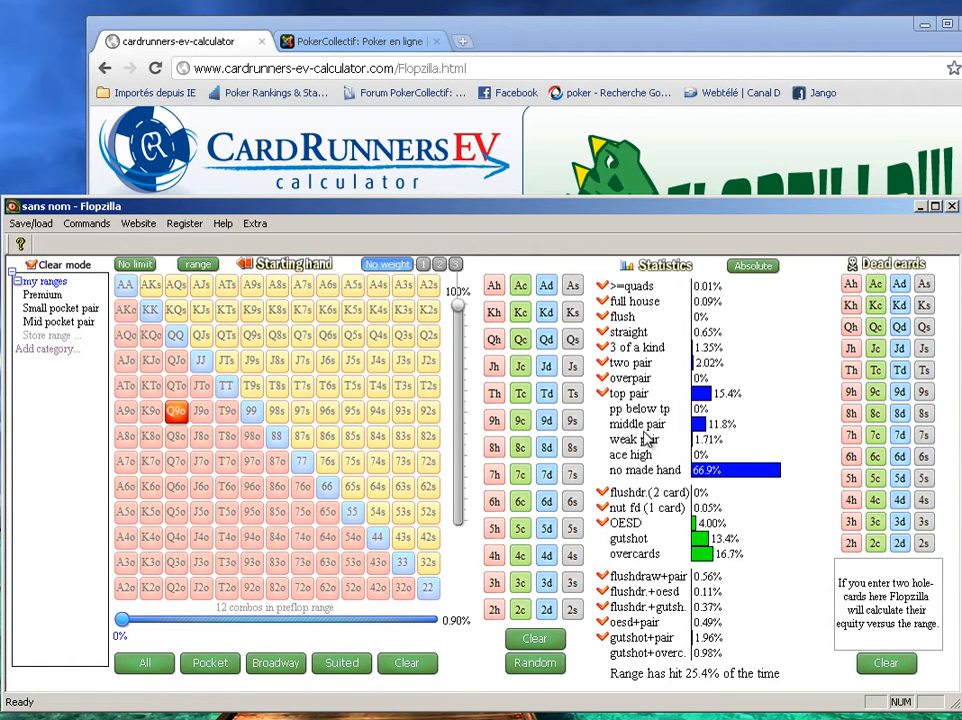
pyautogui.click(186, 417)
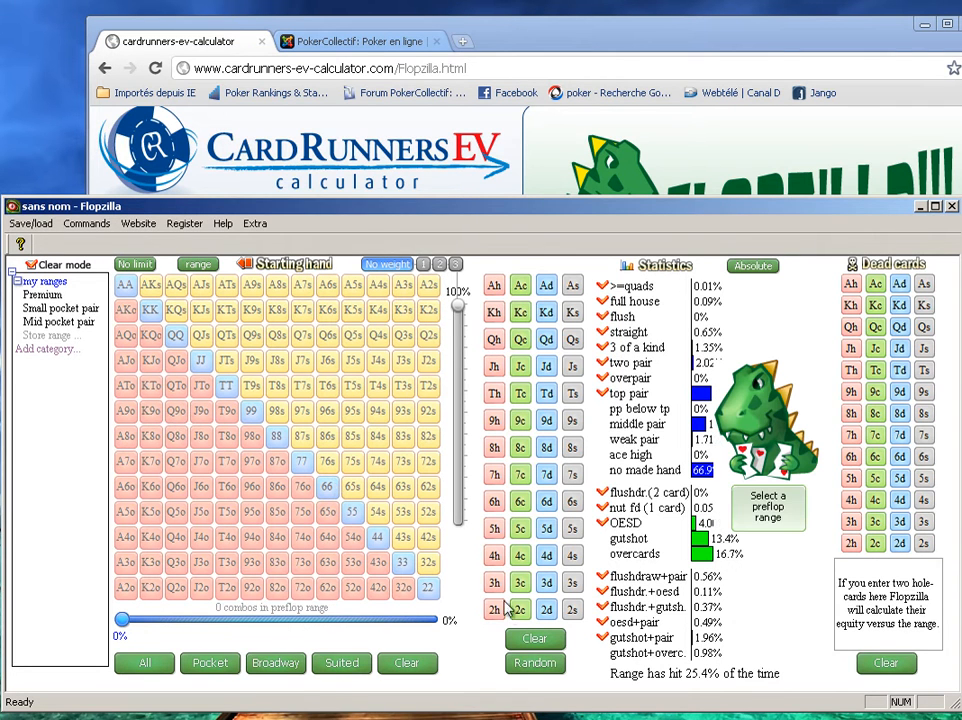
# Step: Calculate the preflop statistics for pocket pair 22, and remove it from the range
pyautogui.click(429, 590)
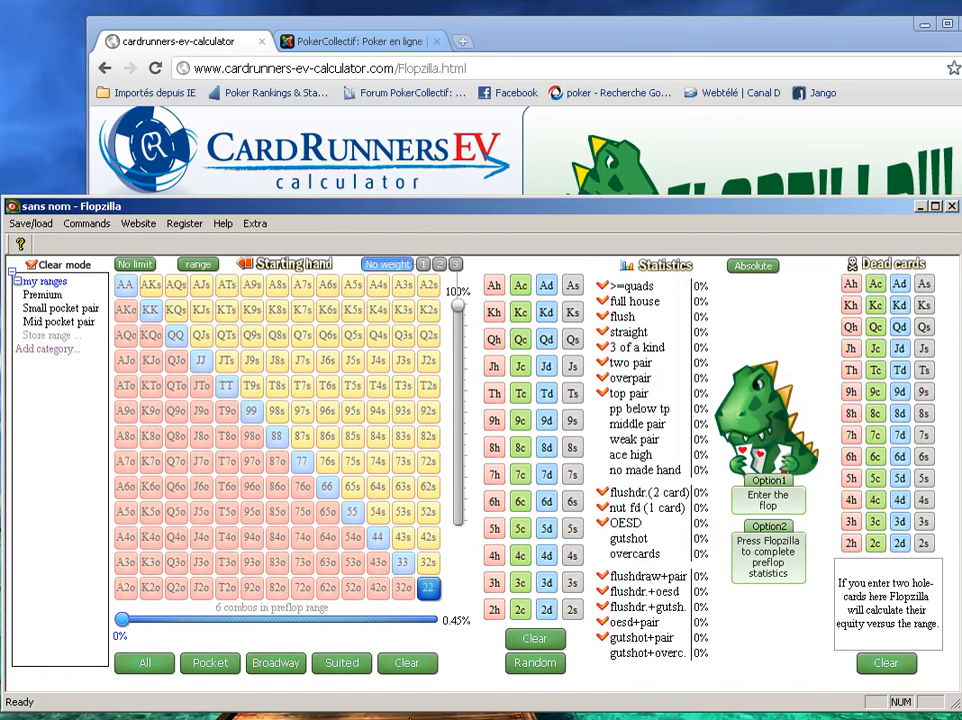
pyautogui.click(780, 563)
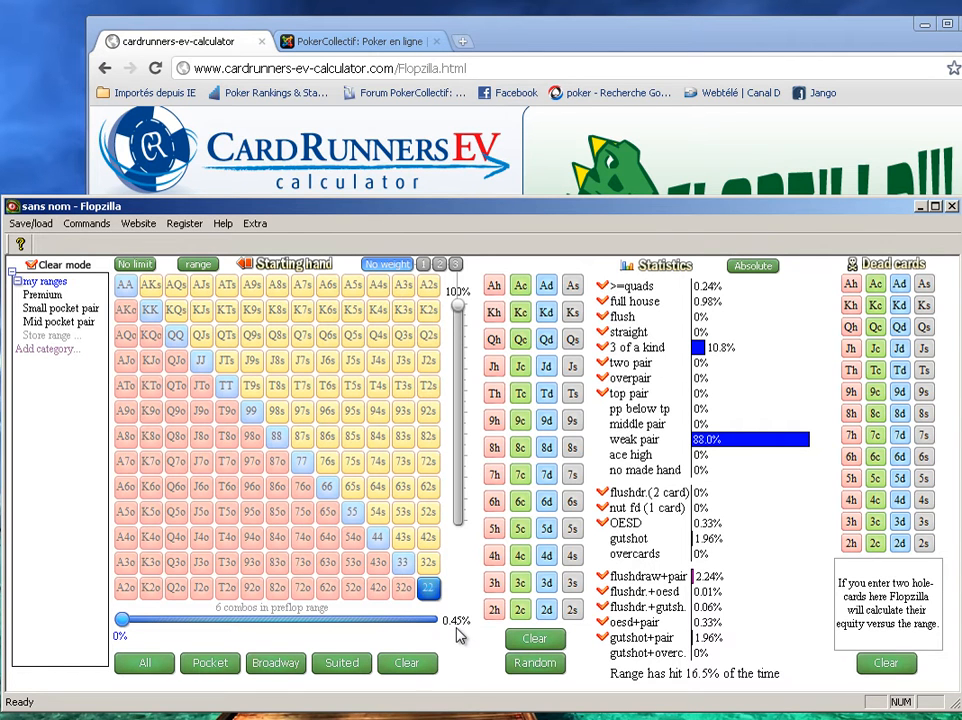
pyautogui.click(428, 590)
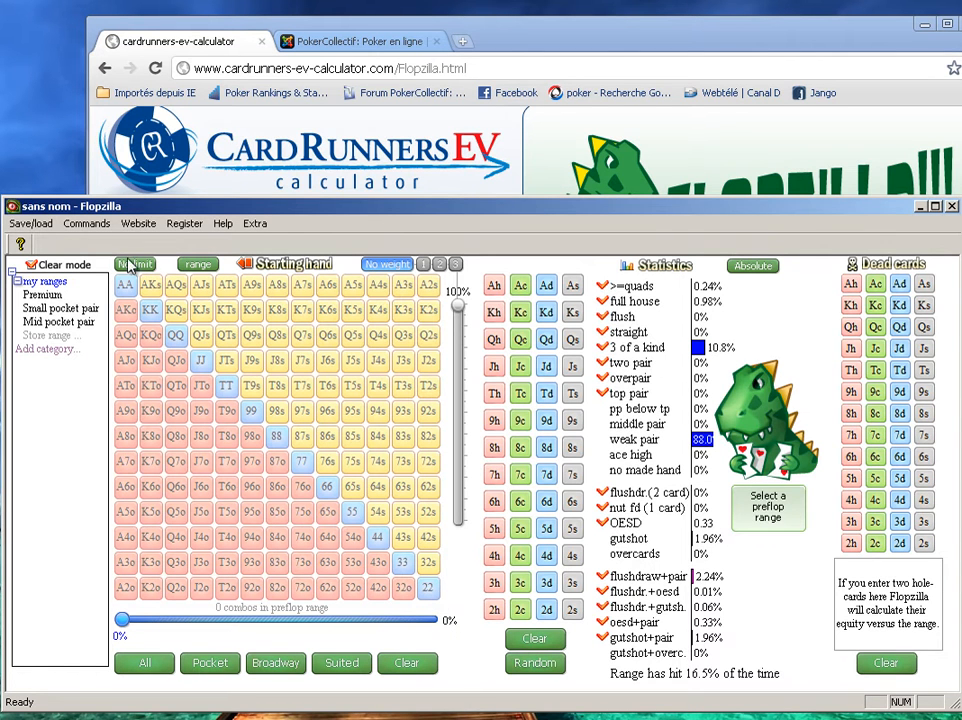
# Step: Calculate the preflop statistics for AKo, and remove it from the range
pyautogui.click(124, 310)
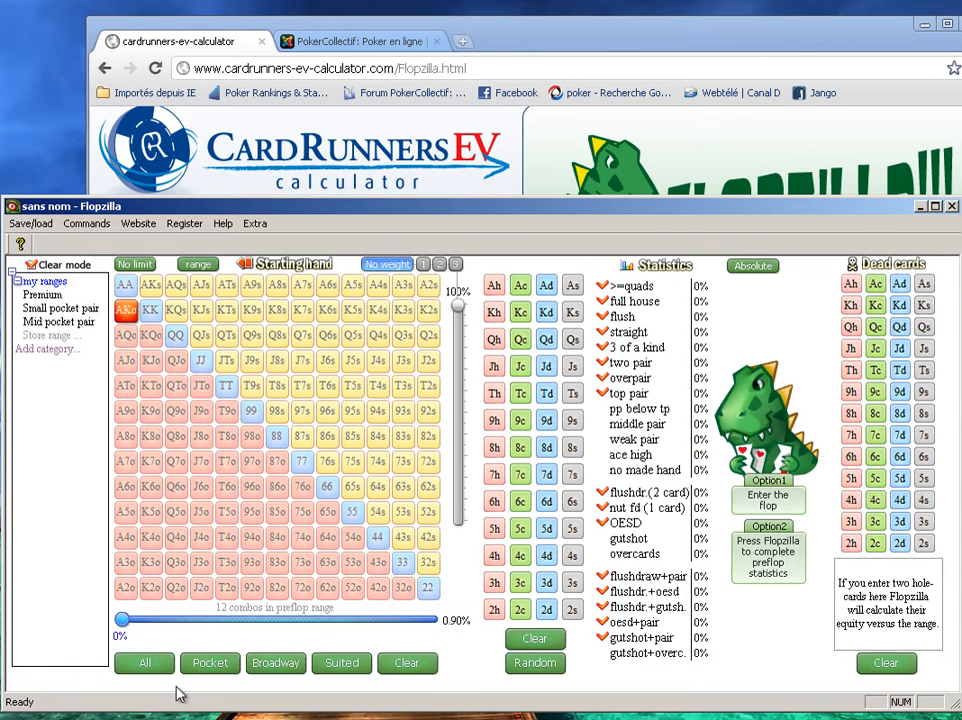
pyautogui.click(772, 459)
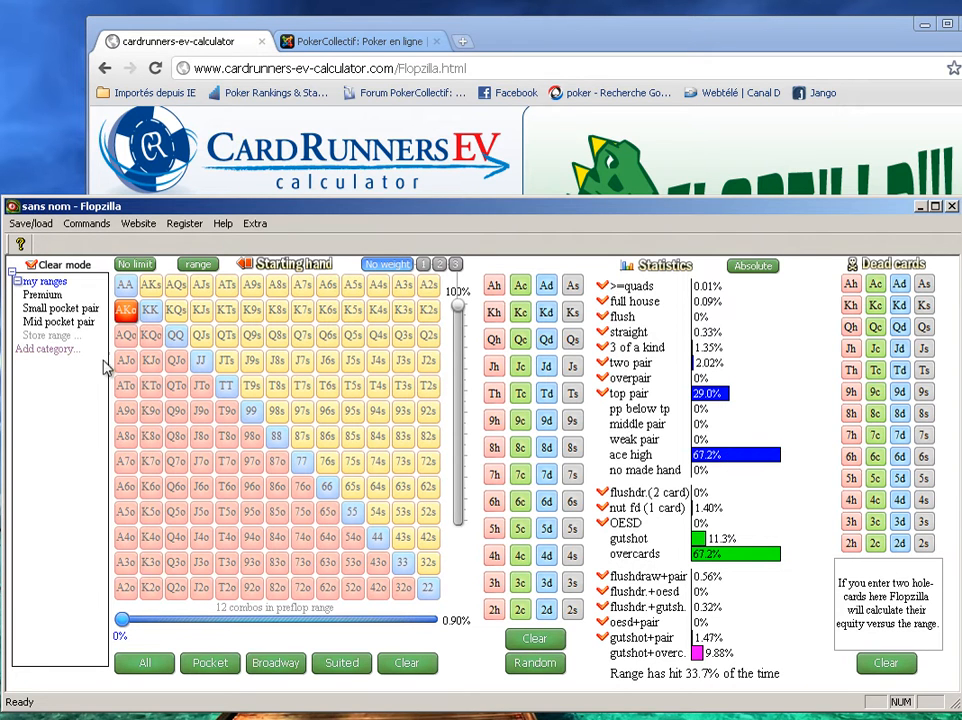
pyautogui.click(125, 310)
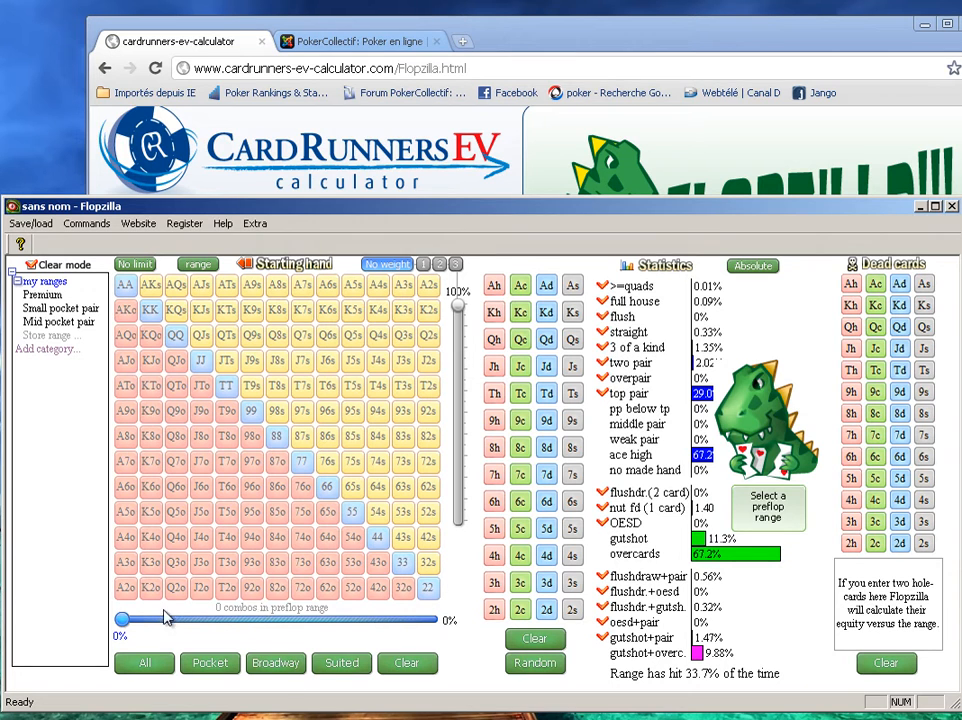
# Step: Set the preflop range to the top 39.9% of starting hands and add 86s, 96s, T7o and 96o
pyautogui.moveTo(122, 620); pyautogui.dragTo(251, 635)
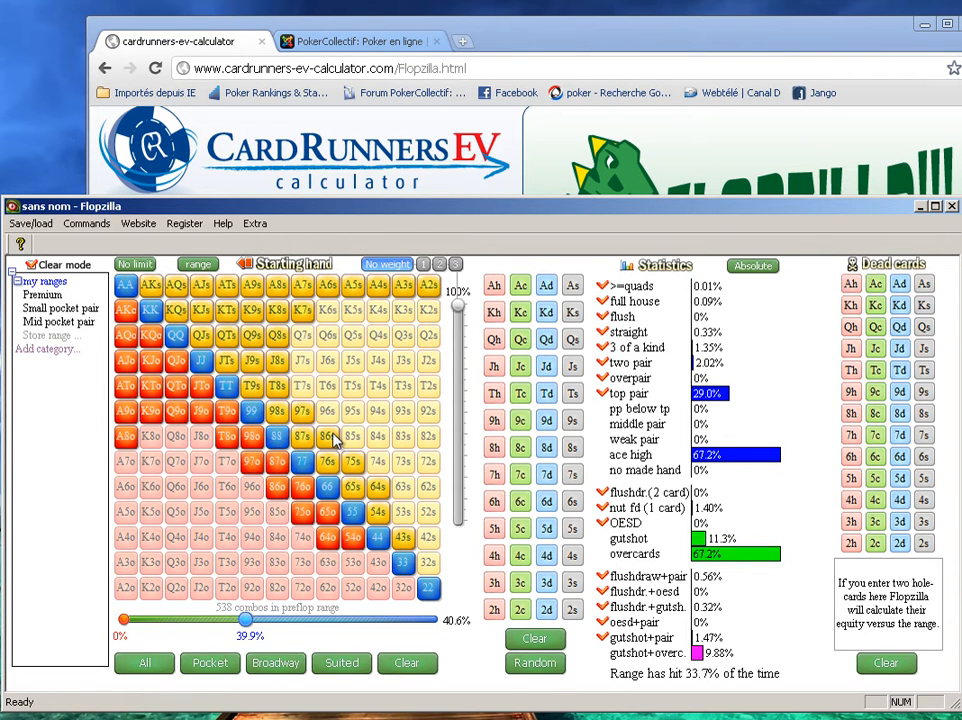
pyautogui.click(252, 333)
pyautogui.click(330, 441)
pyautogui.click(328, 410)
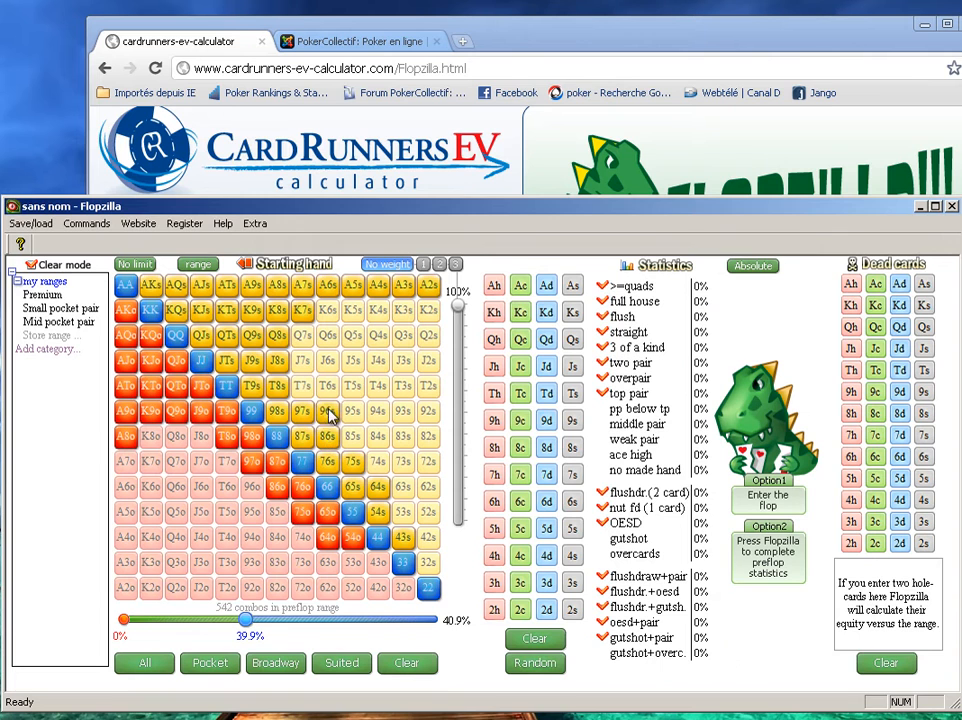
pyautogui.click(226, 463)
pyautogui.click(252, 486)
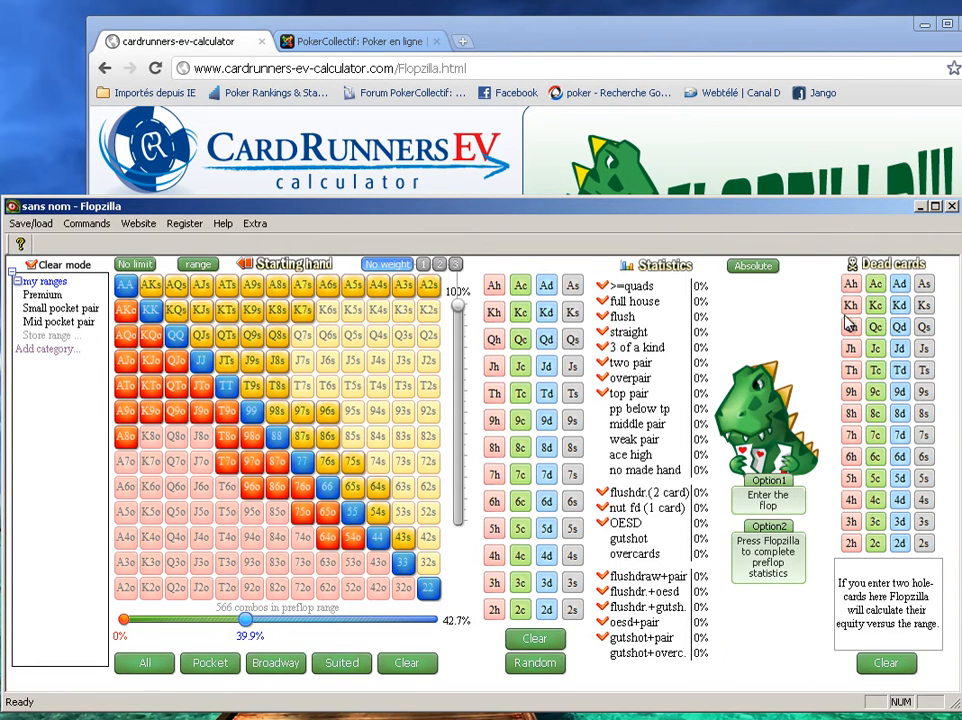
# Step: Enter 9h and 9c as the dead hole cards and generate a random flop to compare equities
pyautogui.click(849, 392)
pyautogui.click(874, 392)
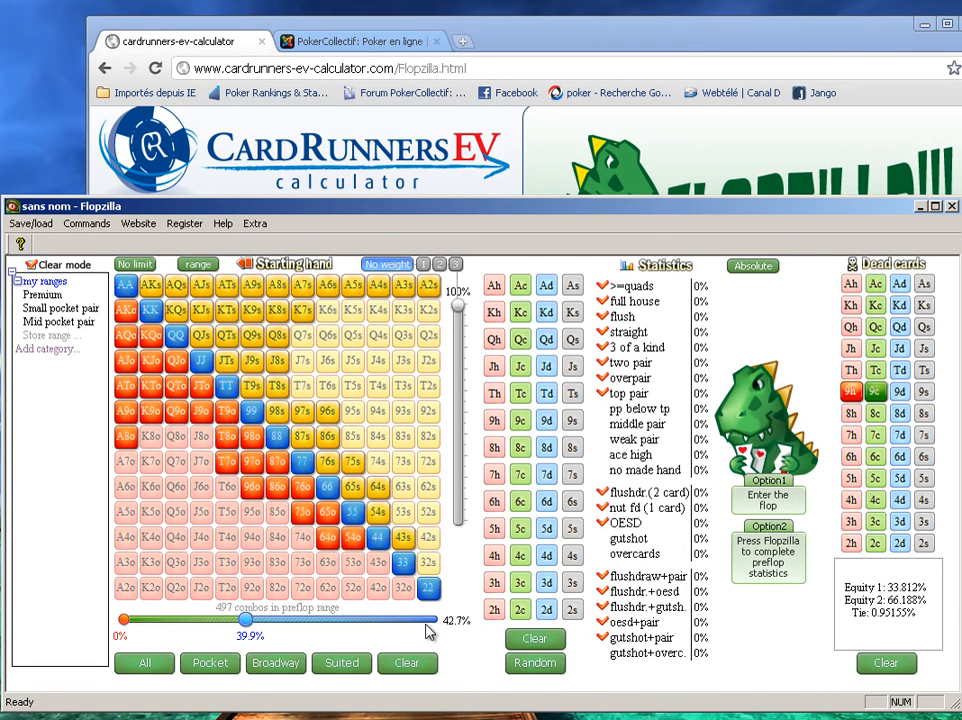
pyautogui.click(537, 670)
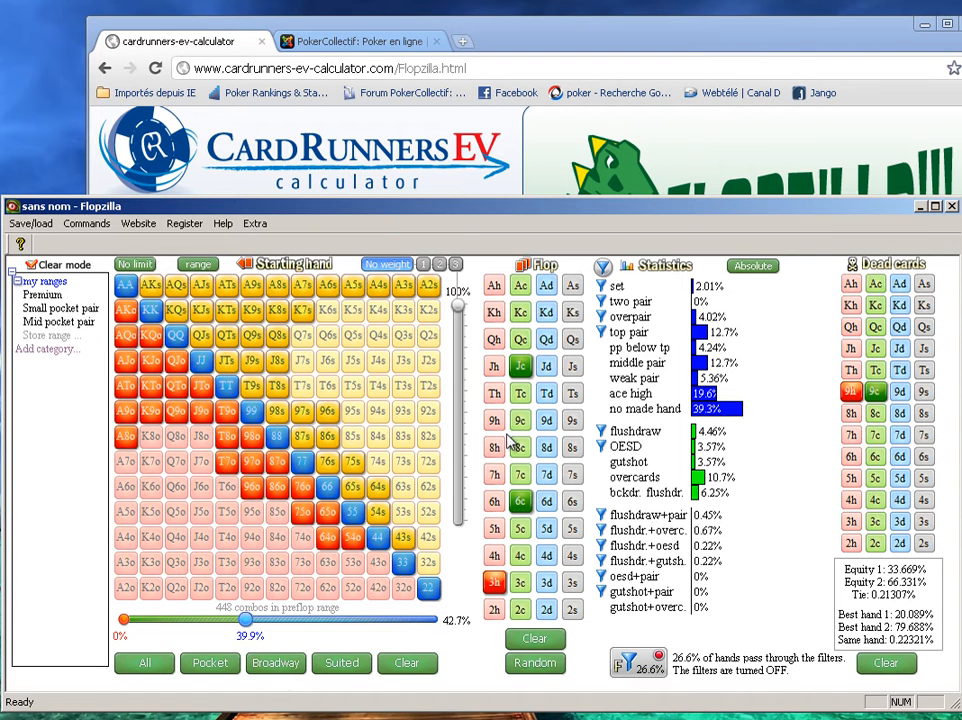
pyautogui.moveTo(873, 624)
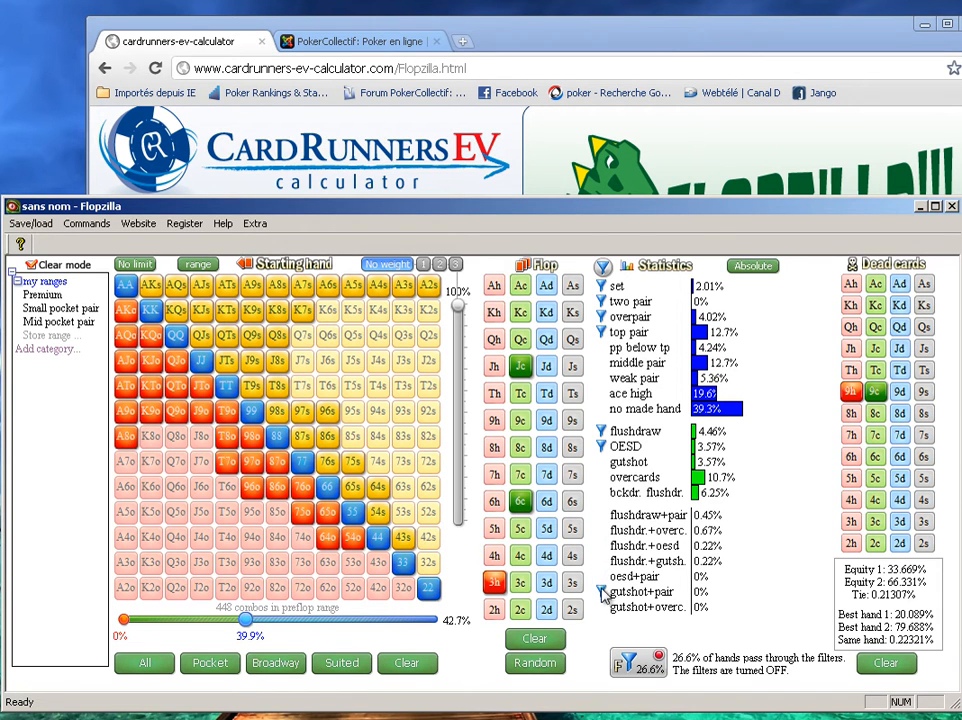
# Step: Remove the remaining statistics filters, including OESD, flush draw, top pair, overpair, two pair and set
pyautogui.click(600, 446)
pyautogui.click(602, 432)
pyautogui.click(601, 332)
pyautogui.click(601, 301)
pyautogui.click(602, 287)
pyautogui.click(601, 316)
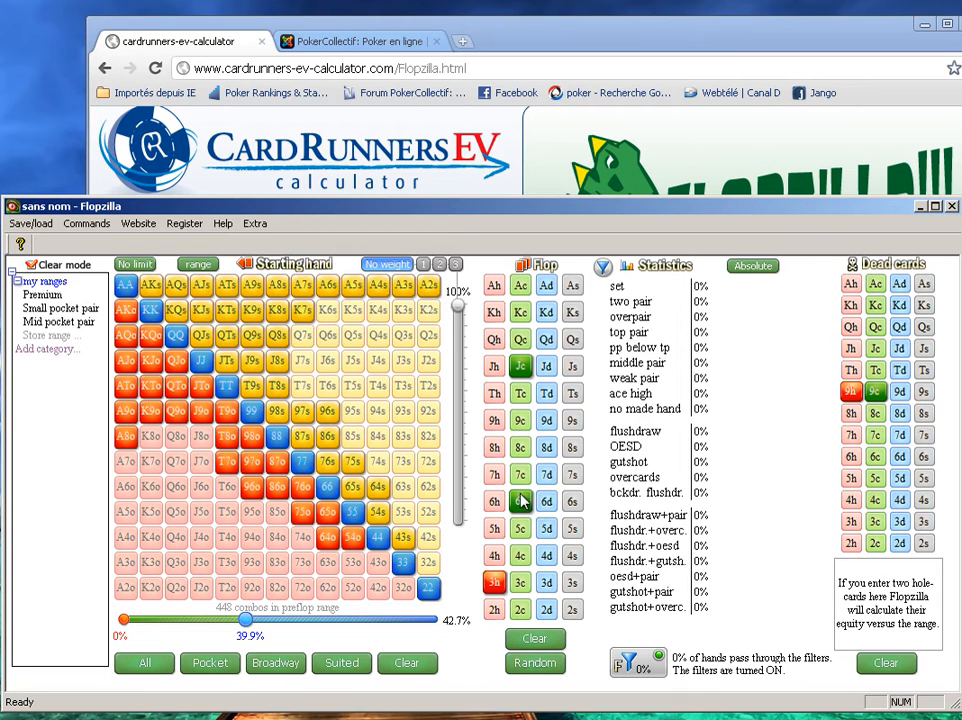
# Step: Filter the range to set, two pair, overpair and top pair, and inspect which starting hands make up those results
pyautogui.click(612, 287)
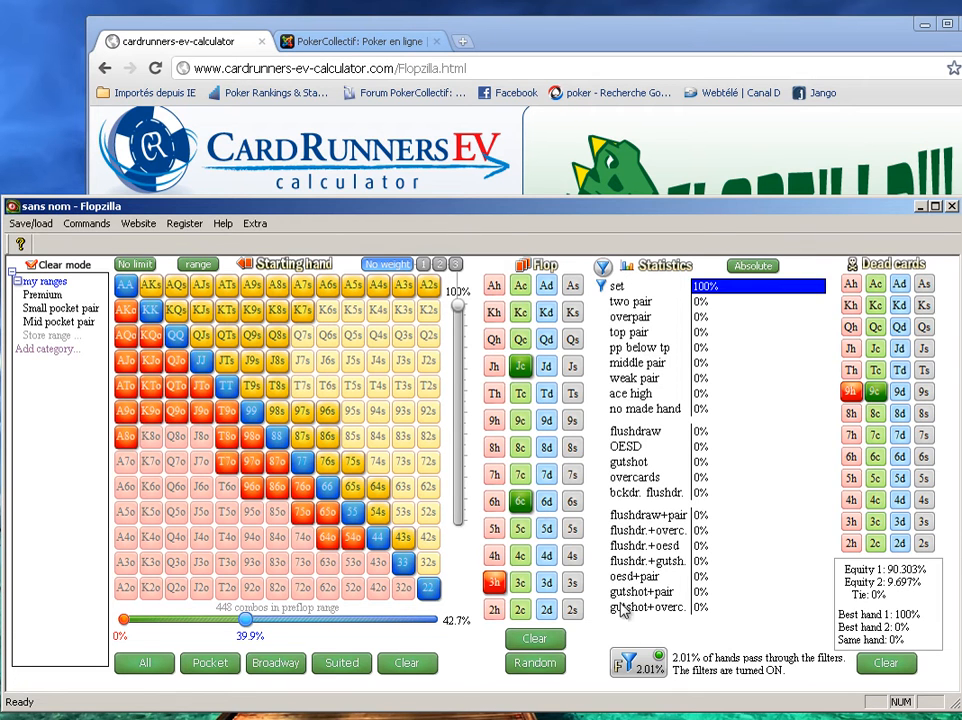
pyautogui.click(628, 301)
pyautogui.click(625, 317)
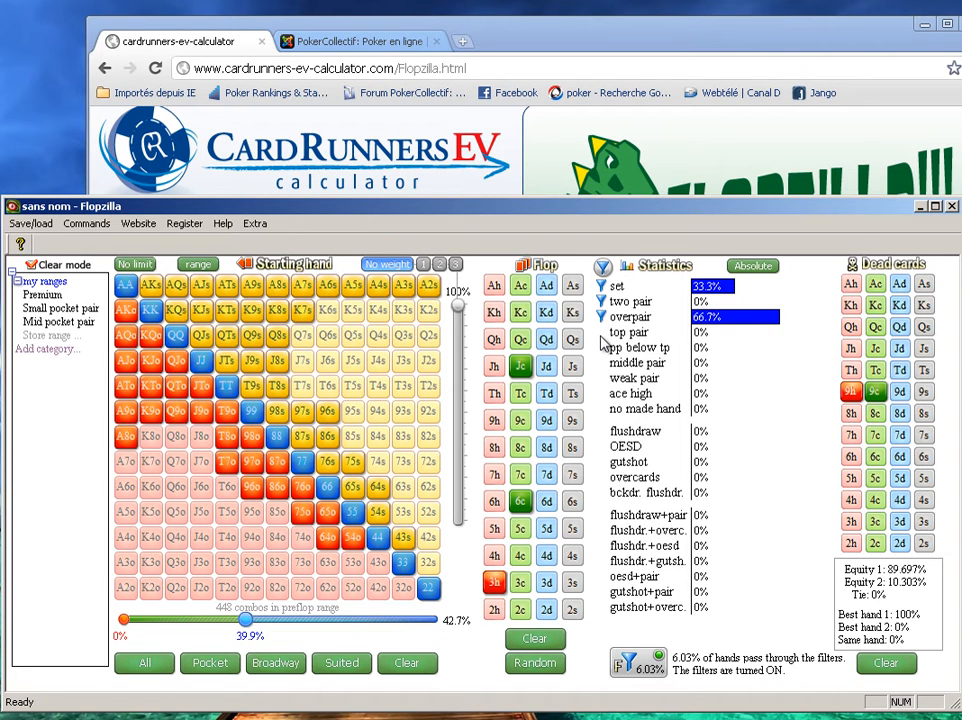
pyautogui.click(601, 335)
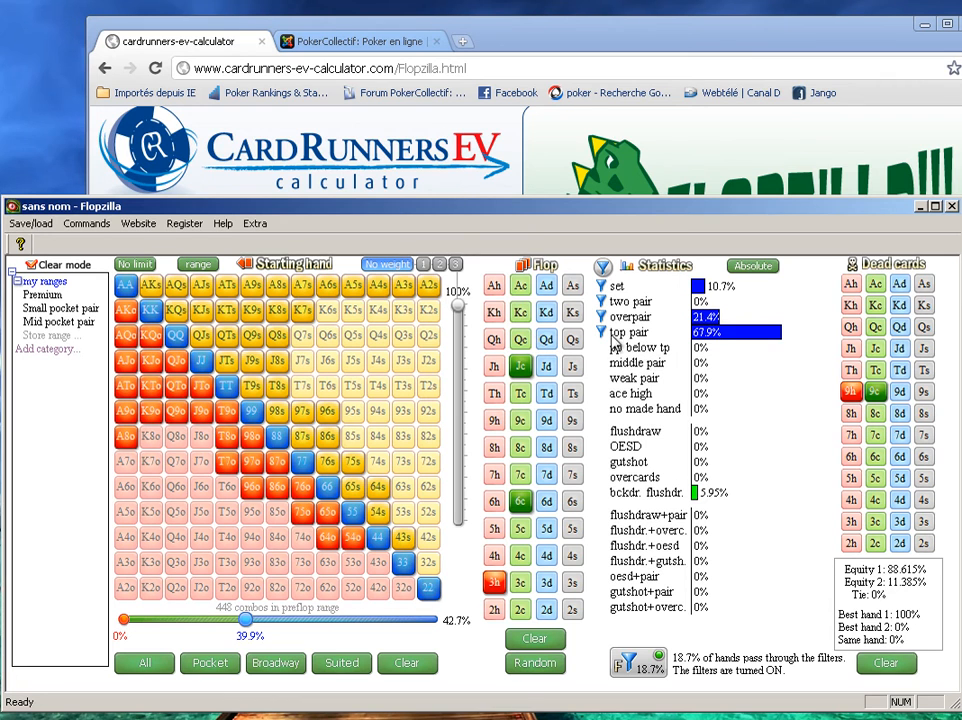
pyautogui.moveTo(731, 338)
pyautogui.moveTo(748, 290)
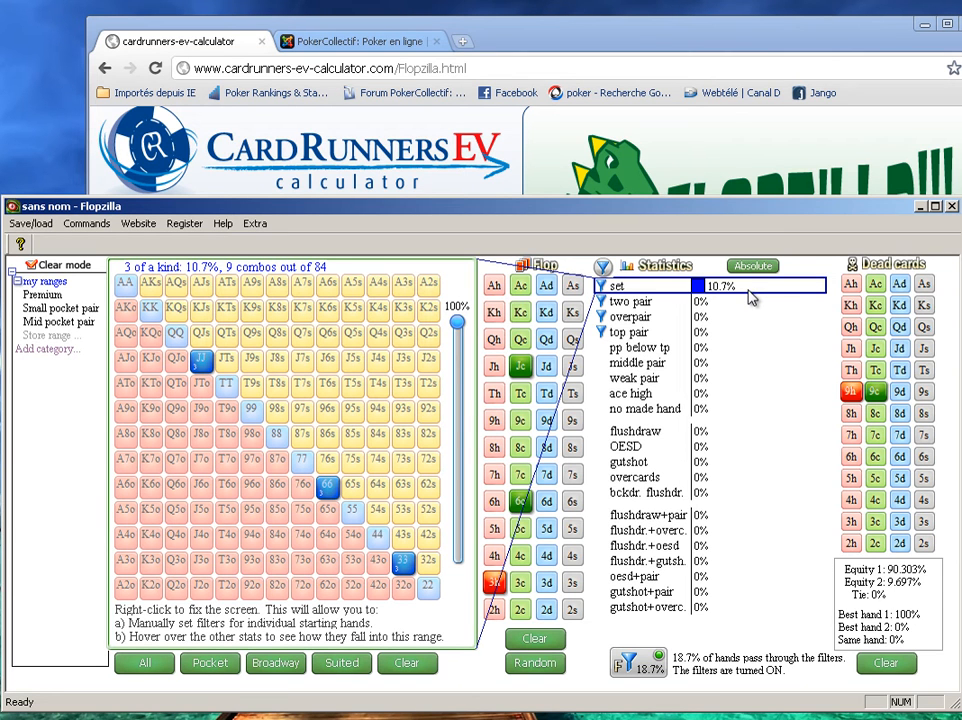
pyautogui.moveTo(748, 312)
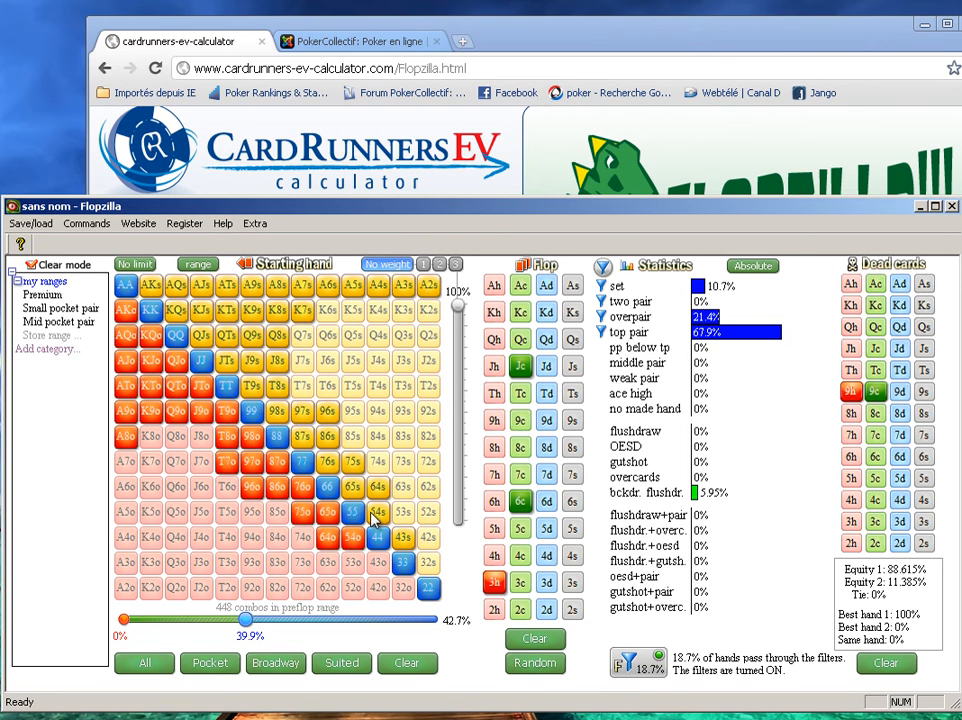
# Step: Set starting-hand weight 1 to 50.0%, weight 2 to 20.0% and weight 3 to 75.0%
pyautogui.click(424, 265)
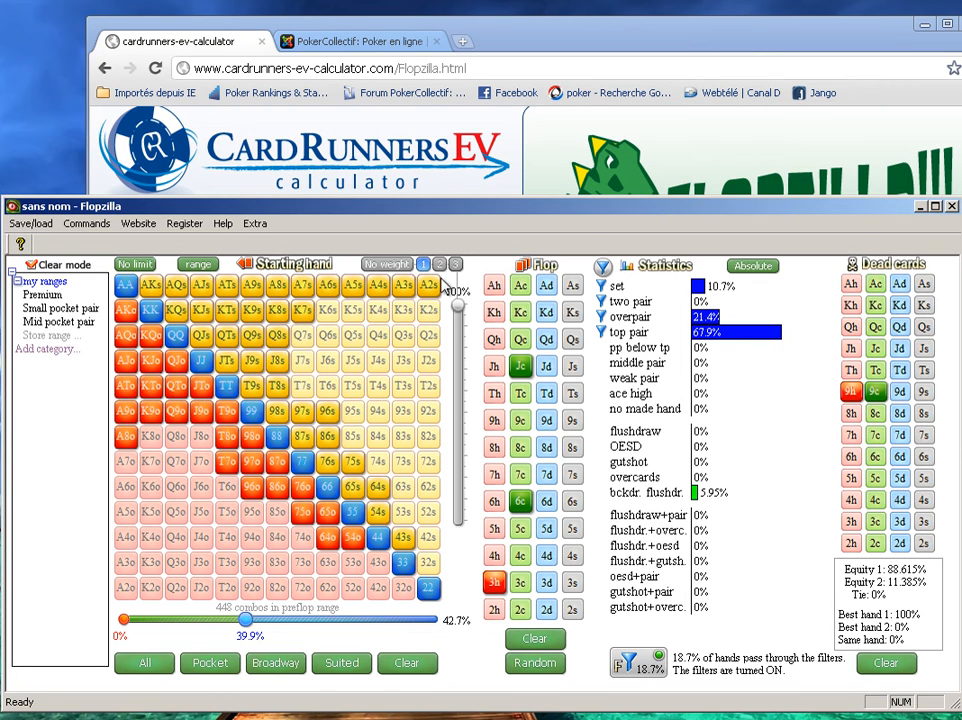
pyautogui.moveTo(459, 306); pyautogui.dragTo(458, 481)
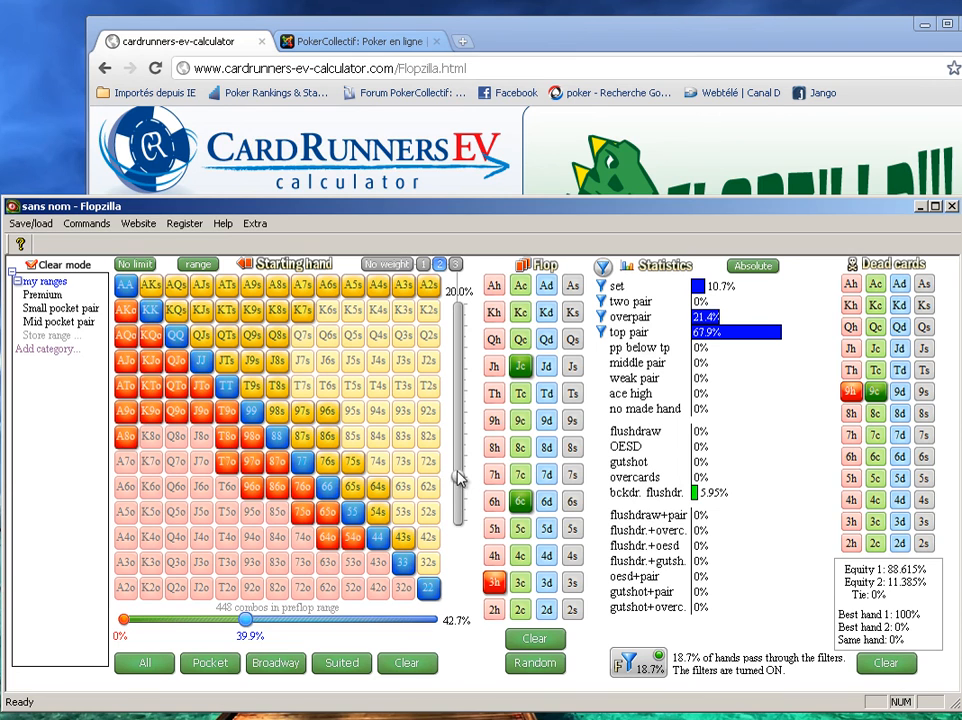
pyautogui.click(455, 264)
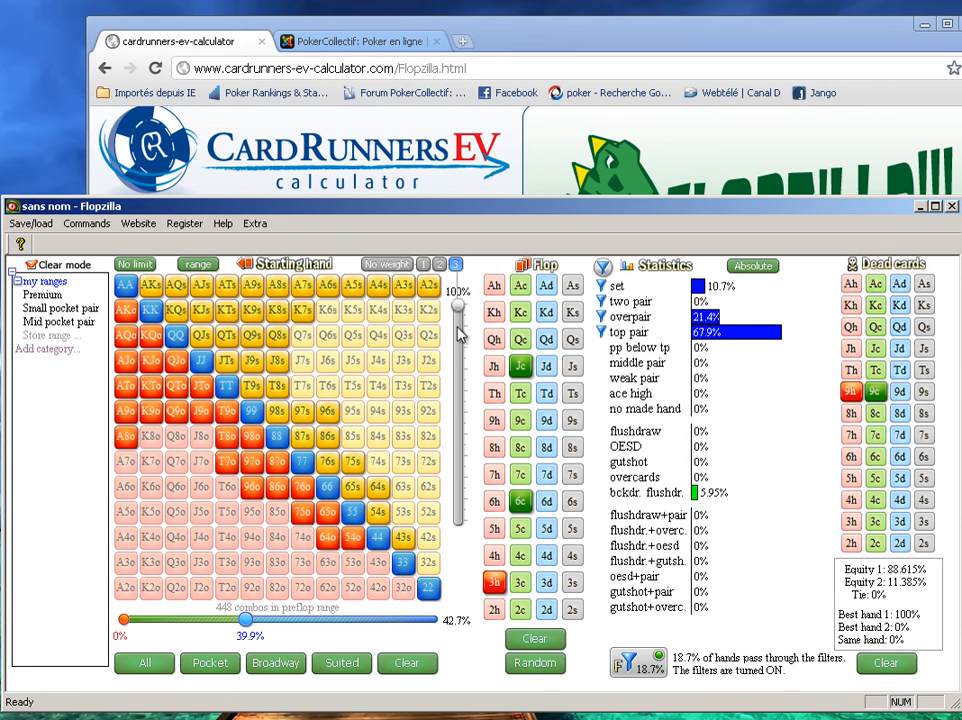
pyautogui.moveTo(458, 308); pyautogui.dragTo(463, 362)
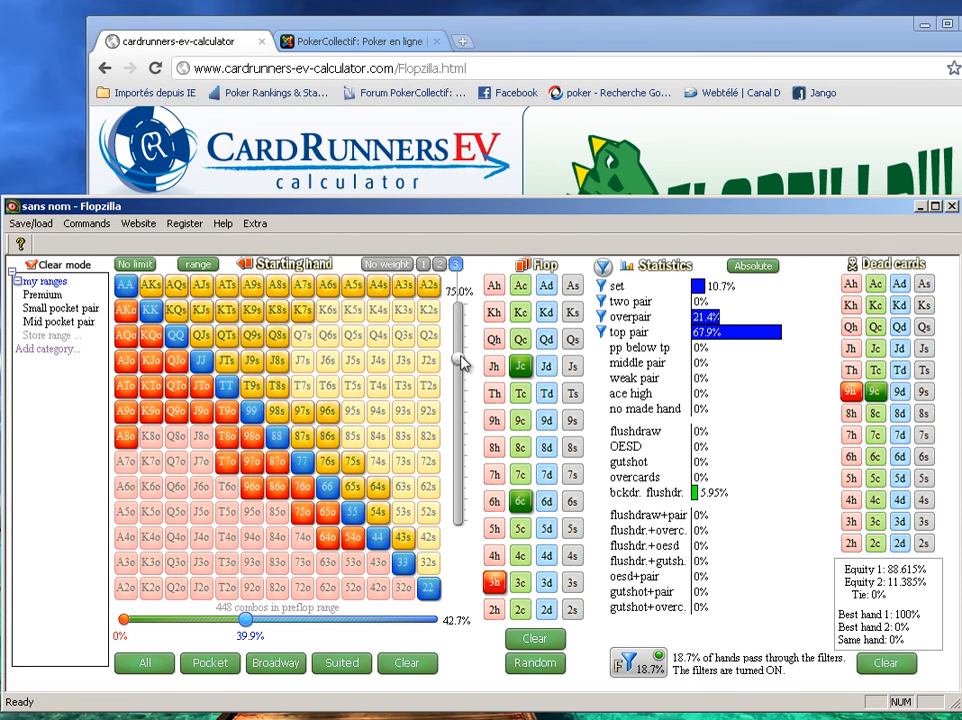
# Step: Apply weight 1 to the 64o and 64s starting hands
pyautogui.click(423, 265)
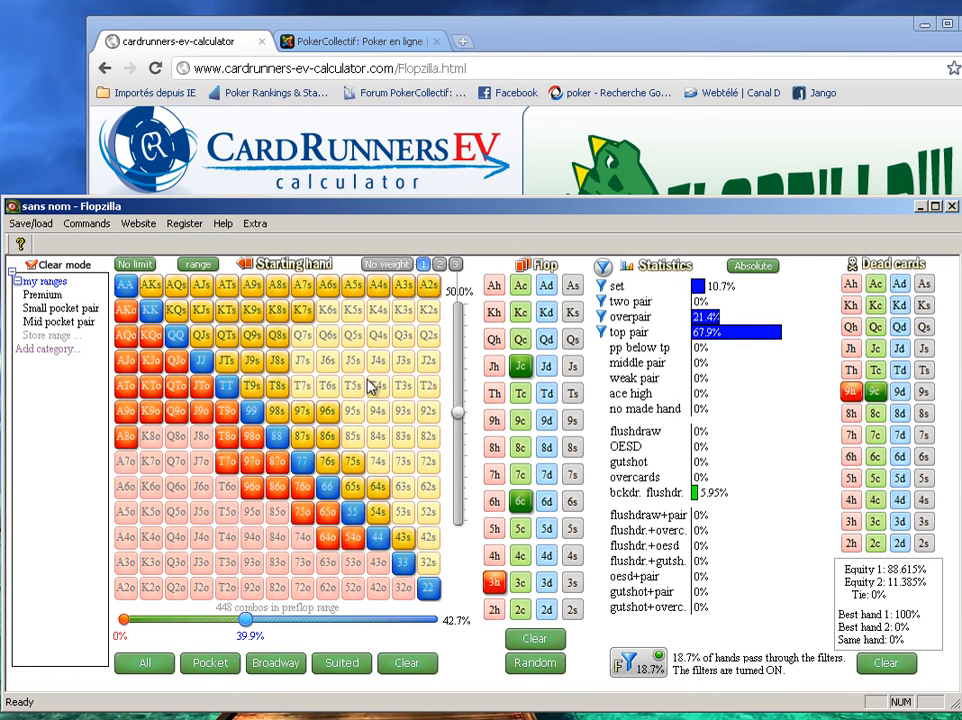
pyautogui.click(333, 546)
pyautogui.click(381, 490)
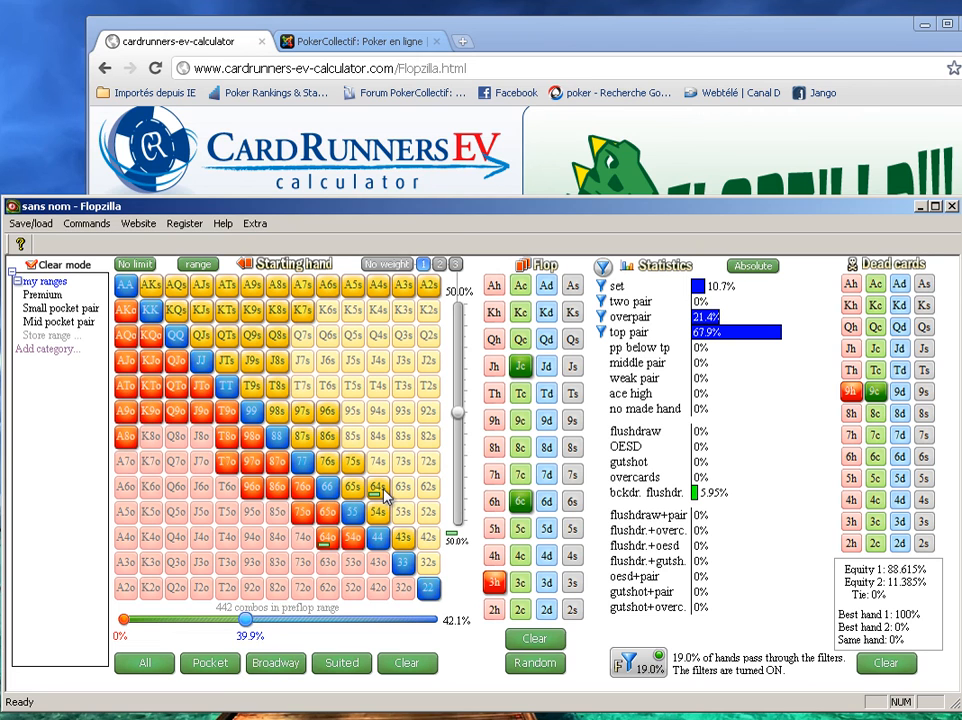
# Step: Apply weight 1 to the starting hands 75s, 86s, 96s, 75o, 86o, 96o and T7o
pyautogui.click(352, 462)
pyautogui.click(331, 440)
pyautogui.click(327, 411)
pyautogui.click(302, 511)
pyautogui.click(281, 496)
pyautogui.click(255, 490)
pyautogui.click(230, 462)
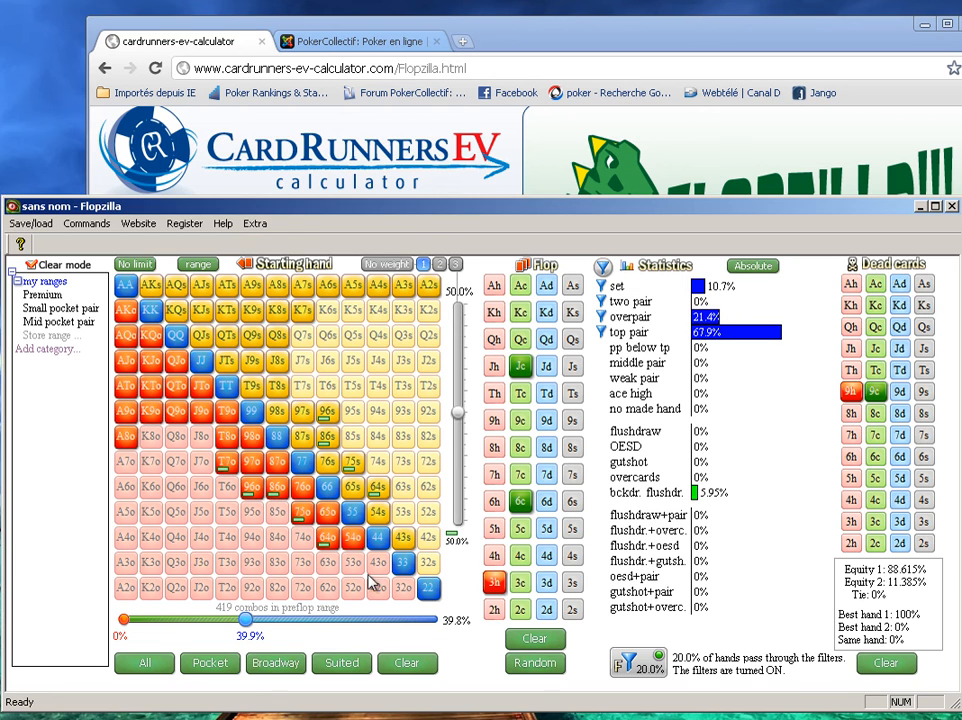
# Step: Apply weight 2 to the small pocket pairs 22, 33, 44, 55 and 66
pyautogui.click(439, 264)
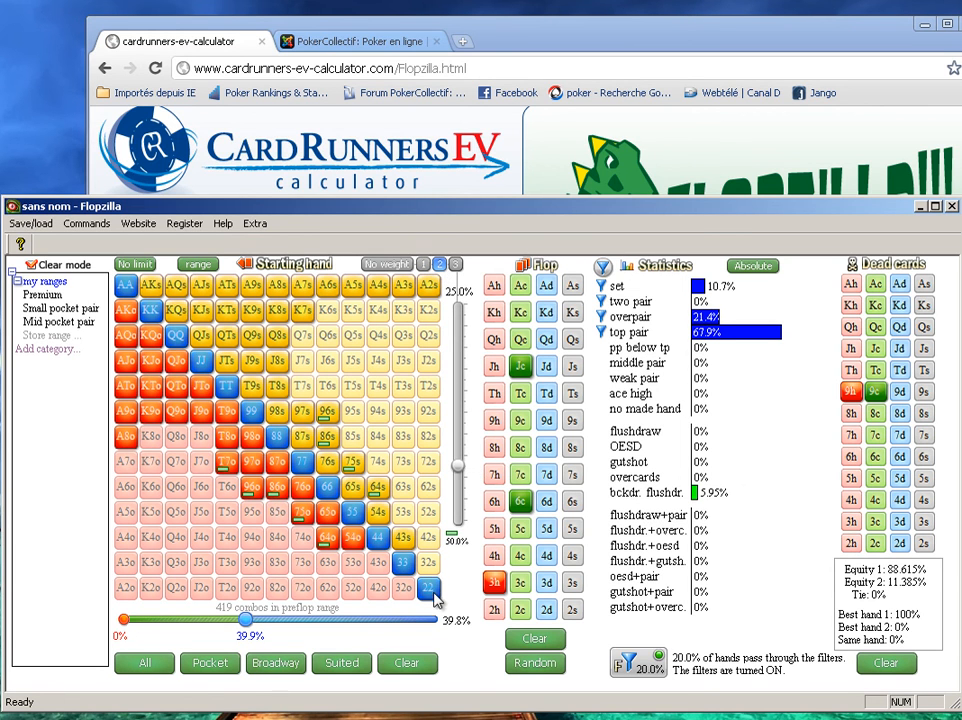
pyautogui.click(430, 590)
pyautogui.click(403, 563)
pyautogui.click(376, 538)
pyautogui.click(349, 511)
pyautogui.click(326, 488)
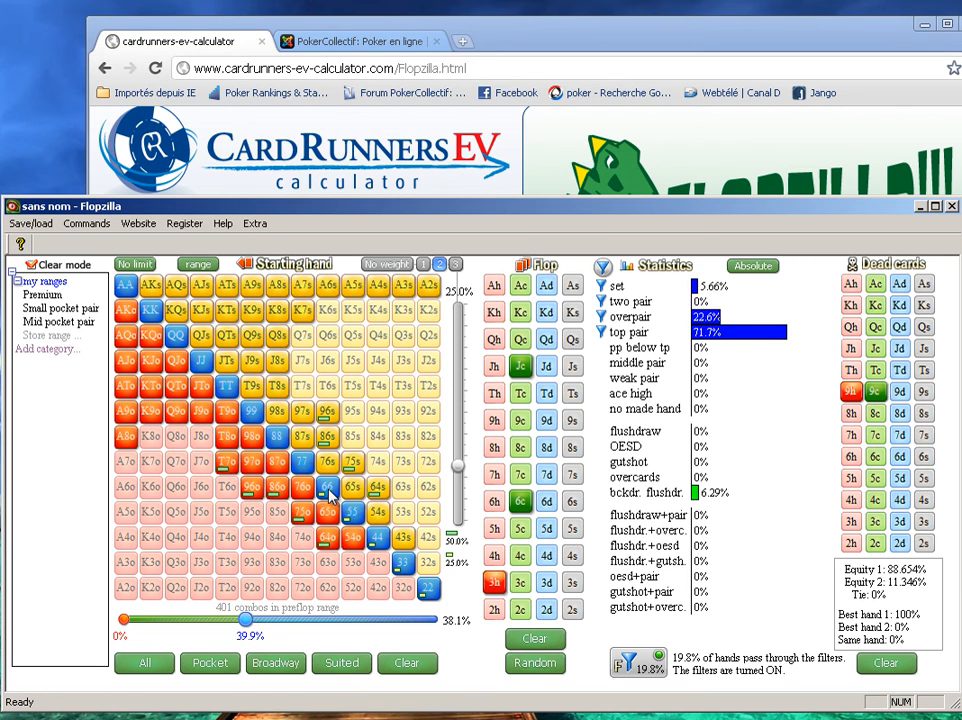
# Step: Apply weight 3 to the starting hands T9o, T8o, 98o, 97o, 87o, T8s, 98s, 97s, 87s and 76s
pyautogui.click(456, 265)
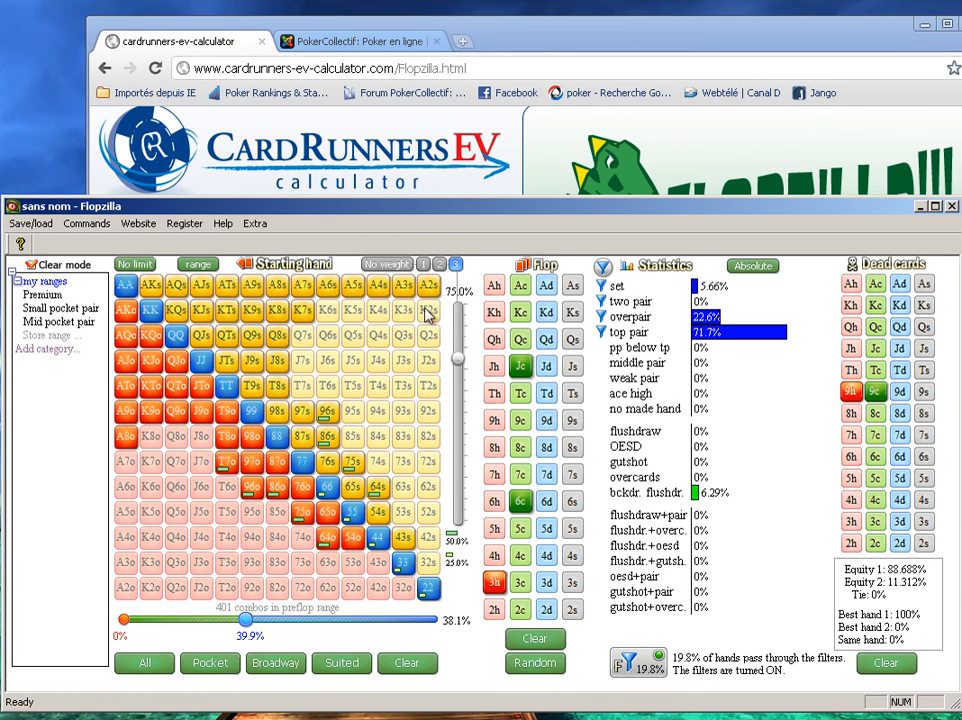
pyautogui.click(214, 412)
pyautogui.click(279, 390)
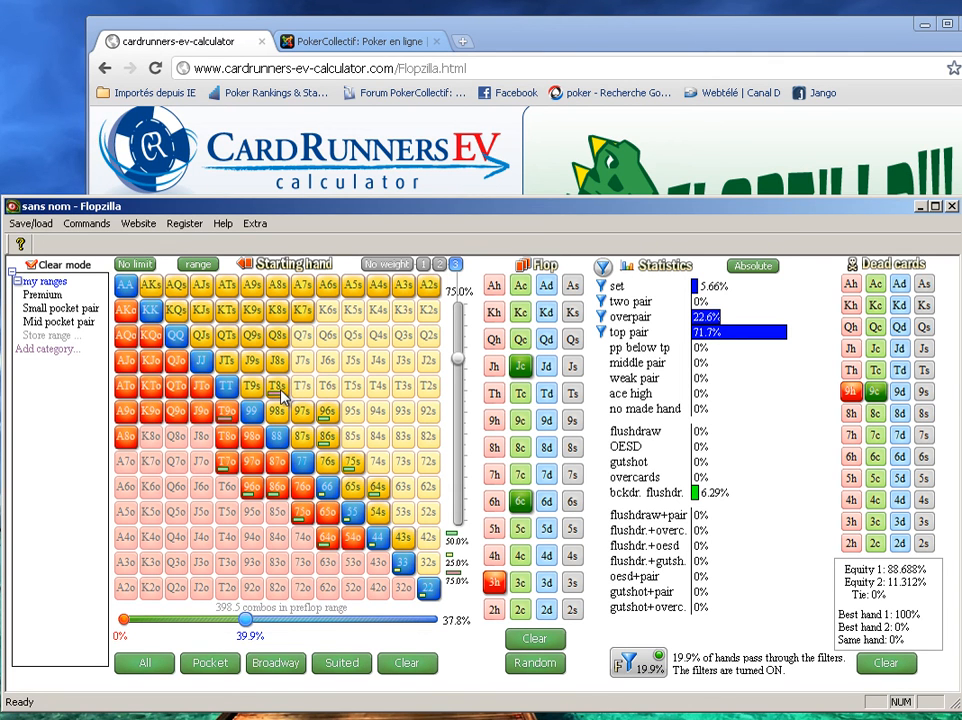
pyautogui.click(229, 437)
pyautogui.click(257, 438)
pyautogui.click(259, 460)
pyautogui.click(287, 463)
pyautogui.click(309, 434)
pyautogui.click(269, 413)
pyautogui.click(307, 418)
pyautogui.click(336, 464)
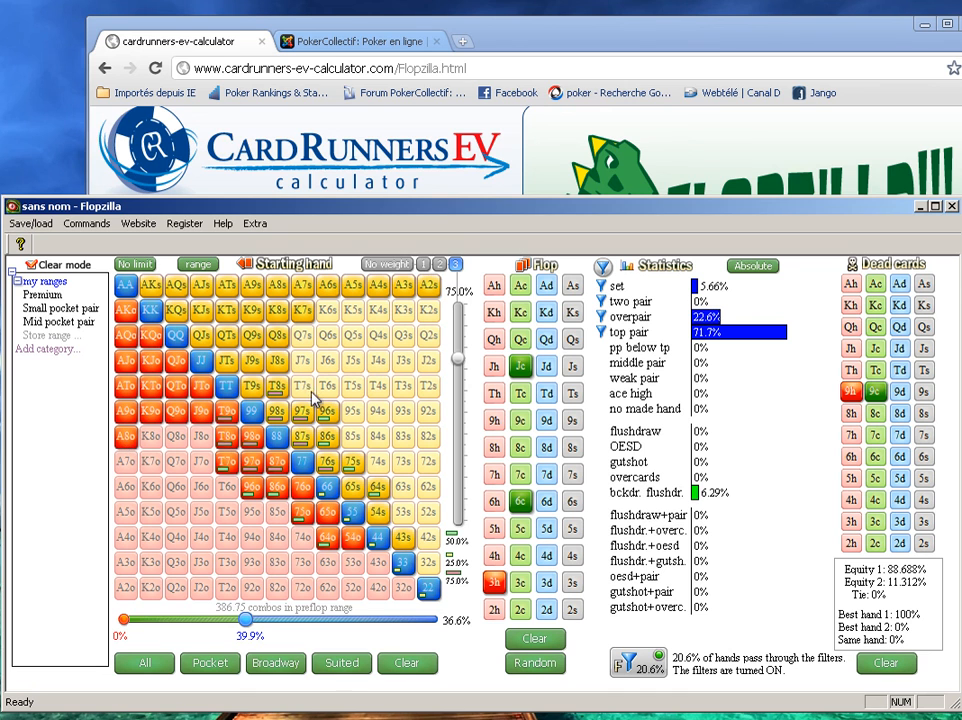
# Step: Apply weight 1 to the starting hands A8o, K9o, Q9o, J9o, Q8s and J8s
pyautogui.moveTo(462, 362); pyautogui.dragTo(463, 428)
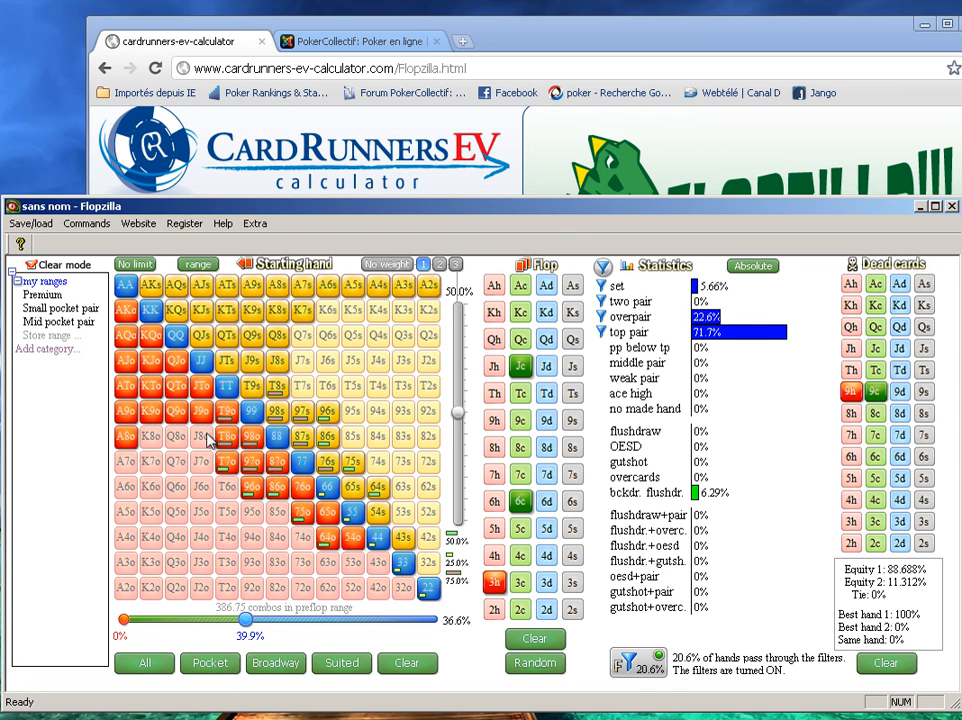
pyautogui.click(126, 444)
pyautogui.click(153, 414)
pyautogui.click(178, 413)
pyautogui.click(199, 415)
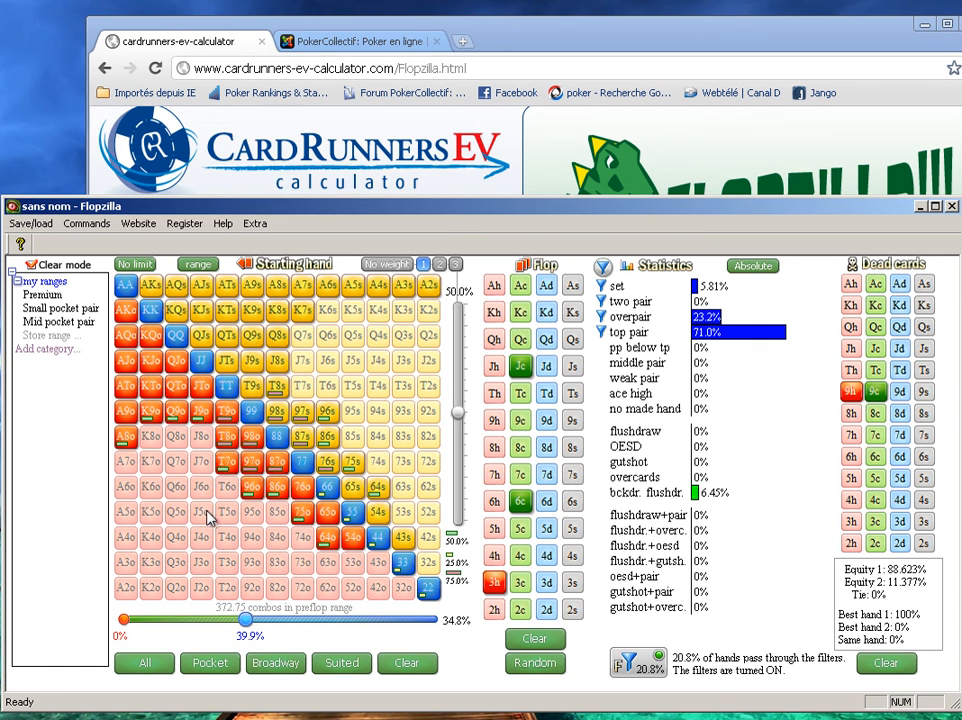
pyautogui.click(278, 387)
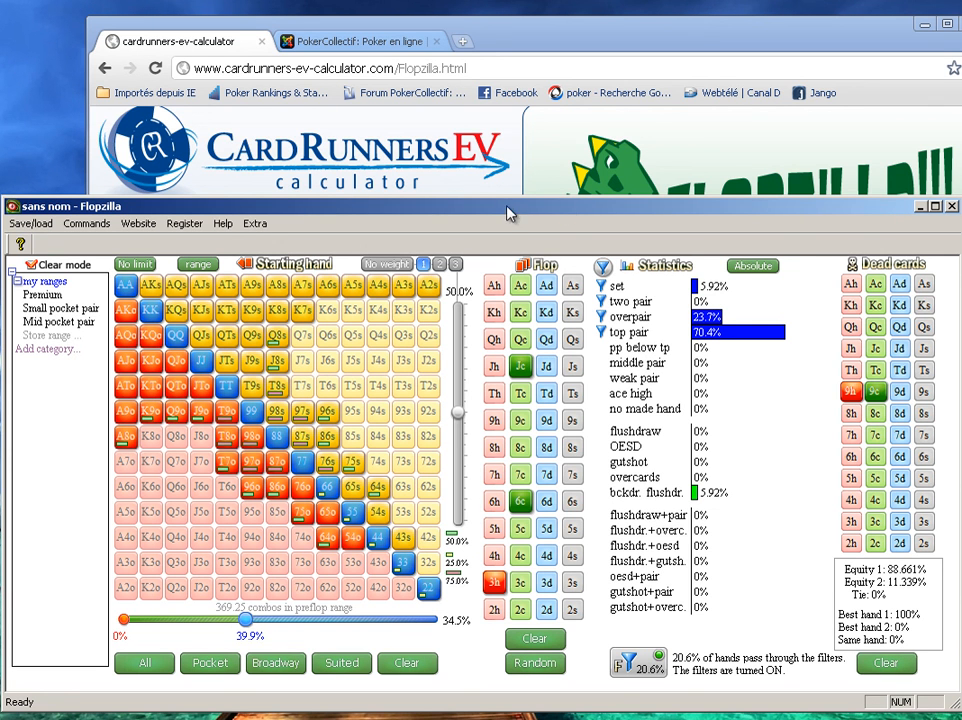
pyautogui.moveTo(548, 209); pyautogui.dragTo(581, 205)
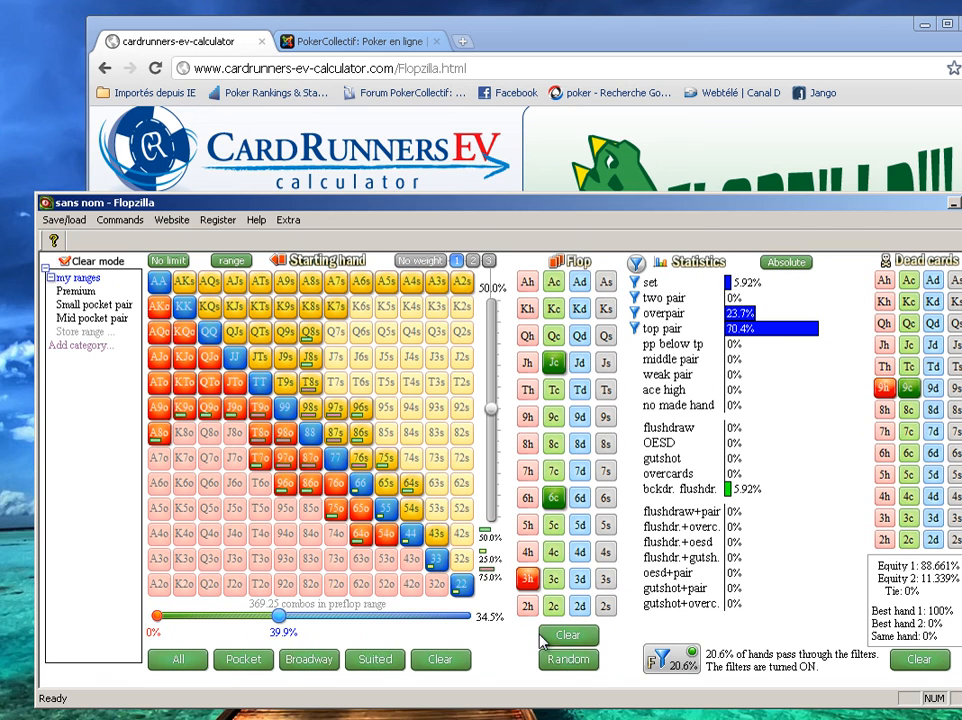